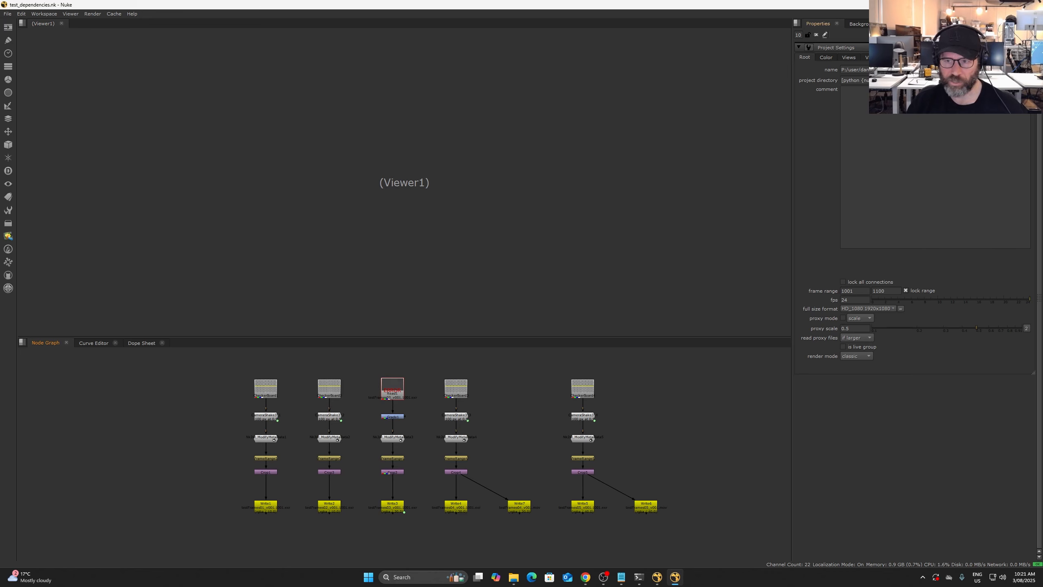
Examine the project directory expression in the Nuke script's Project Settings
drag(929, 80, 839, 82)
click(688, 461)
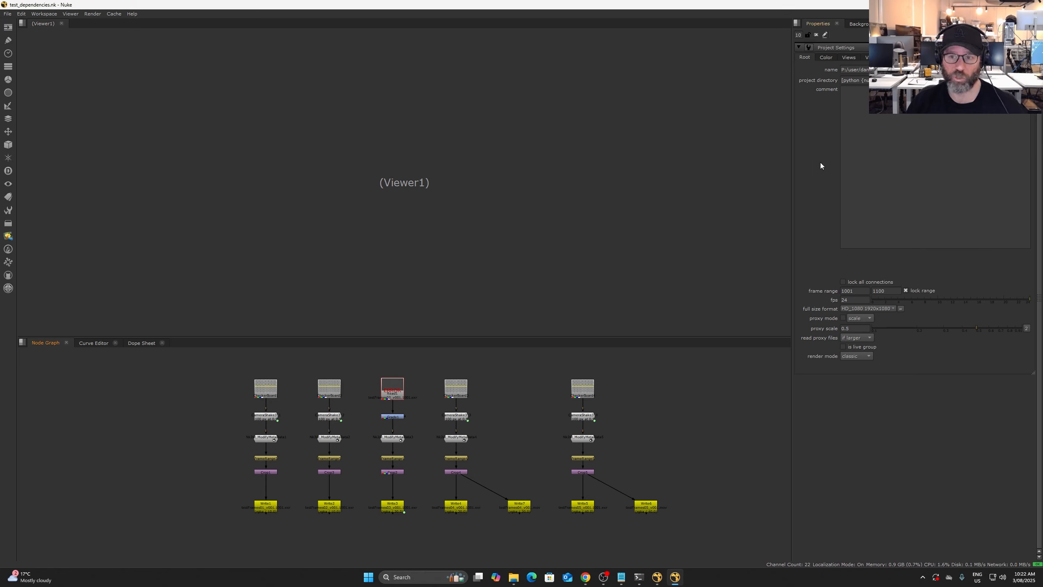
click(846, 80)
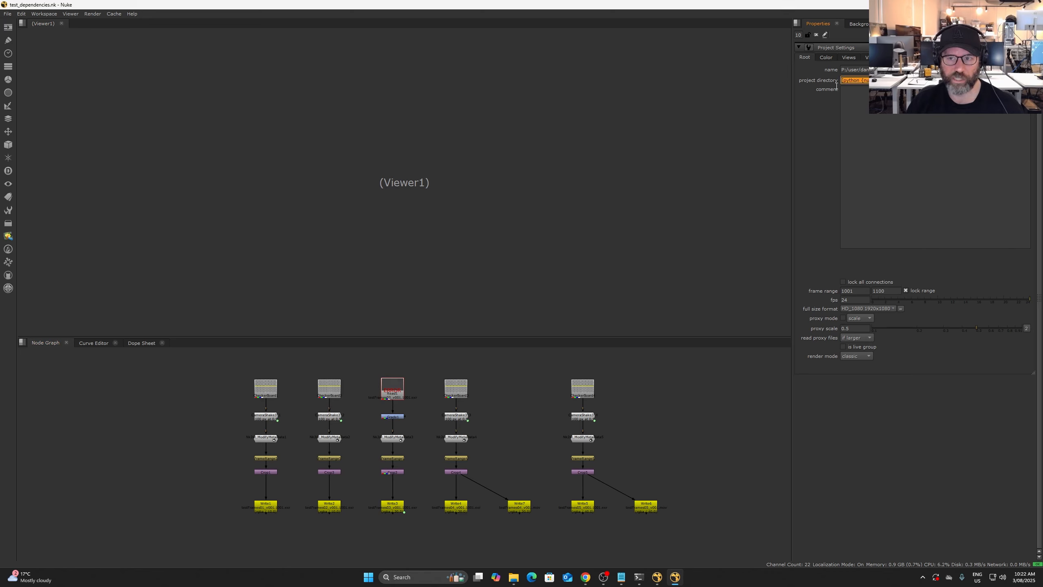
click(686, 448)
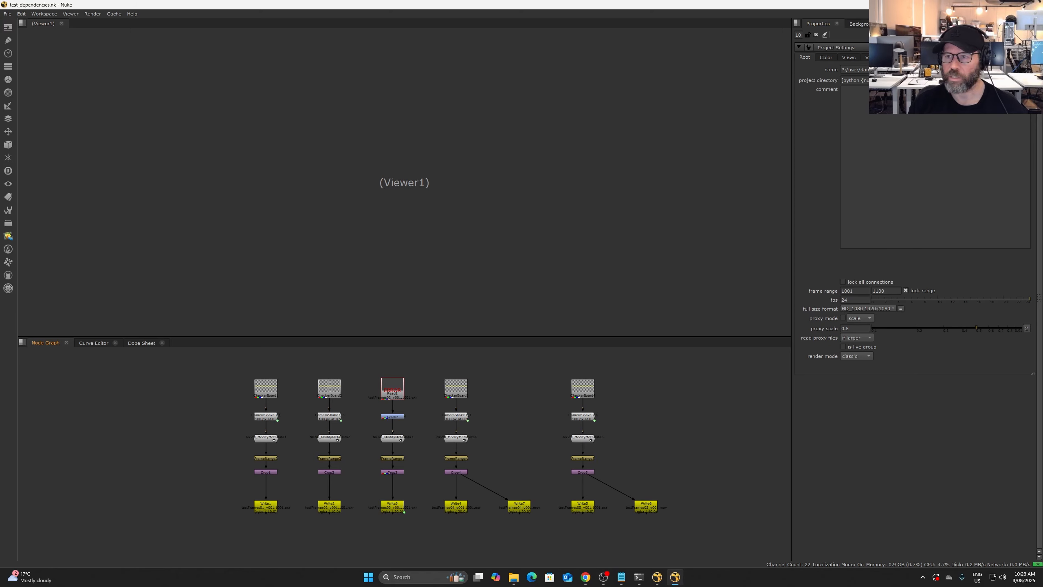
Switch to the nk2dl installation page in the browser and copy the script copy config example for one copy of the submitted nukescript
click(996, 5)
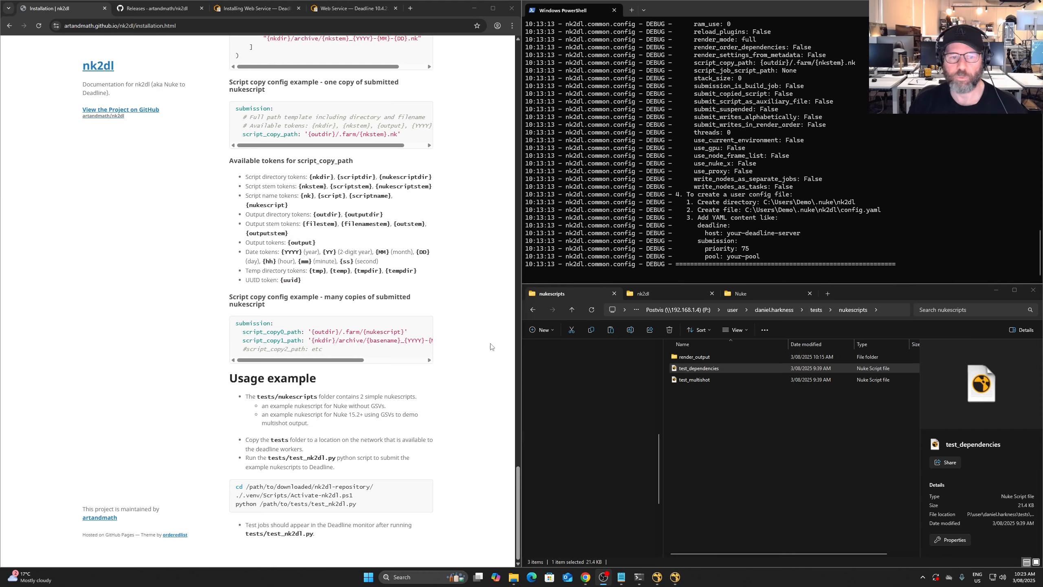
click(458, 278)
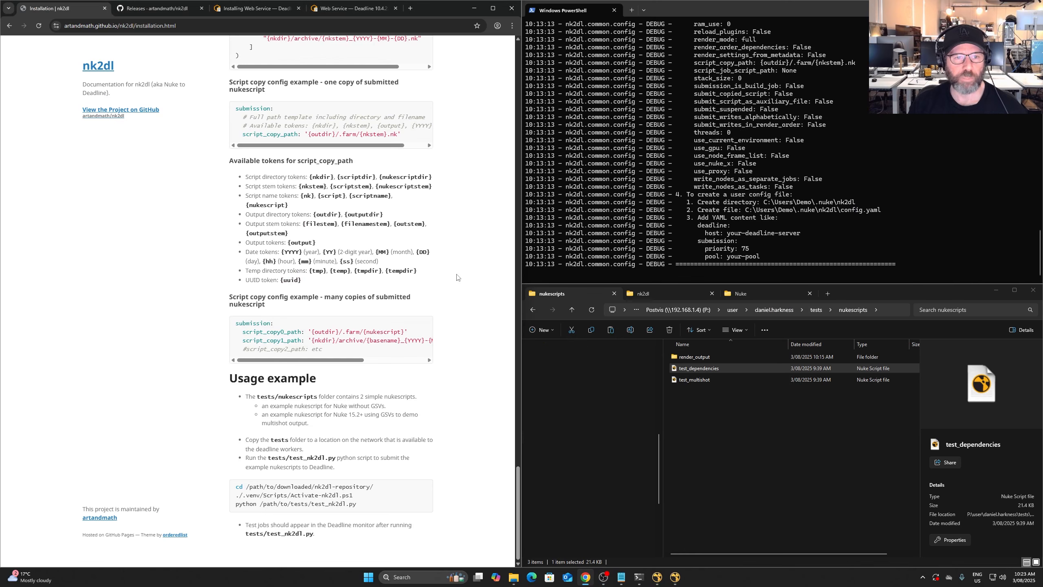
scroll(390, 324, up, 6)
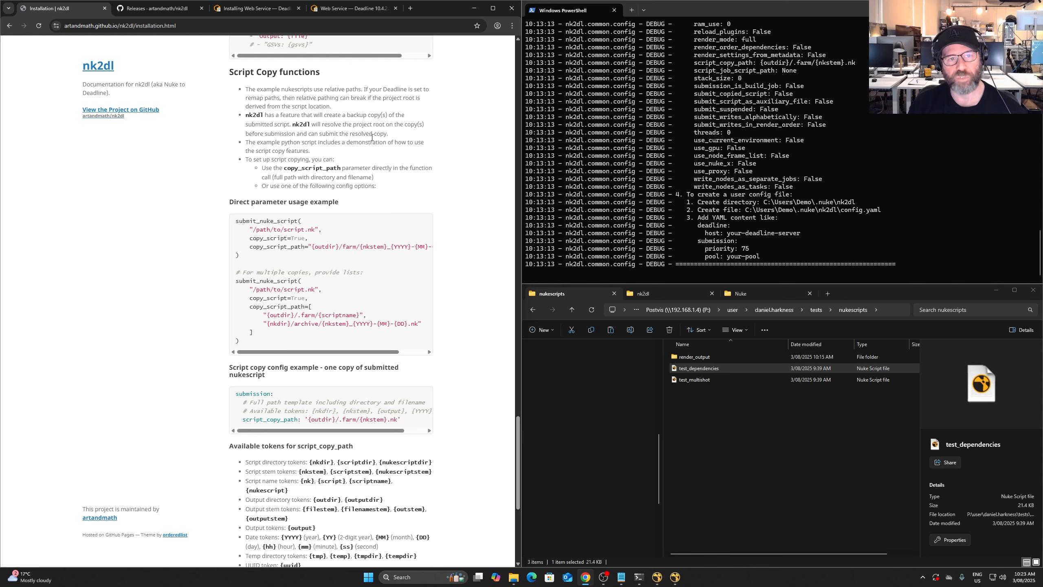
scroll(395, 196, up, 3)
scroll(303, 349, down, 6)
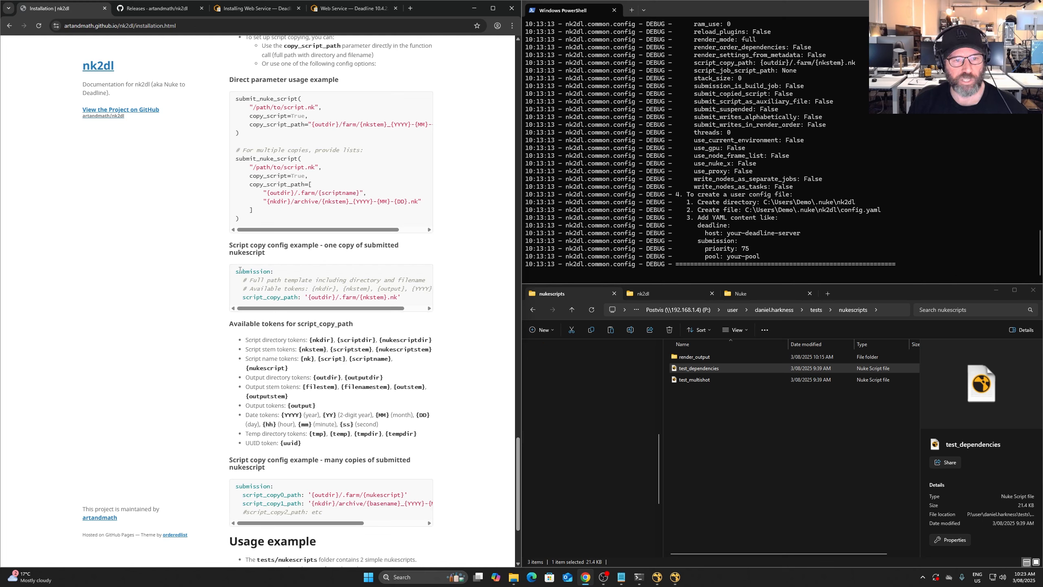
drag(236, 271, 401, 299)
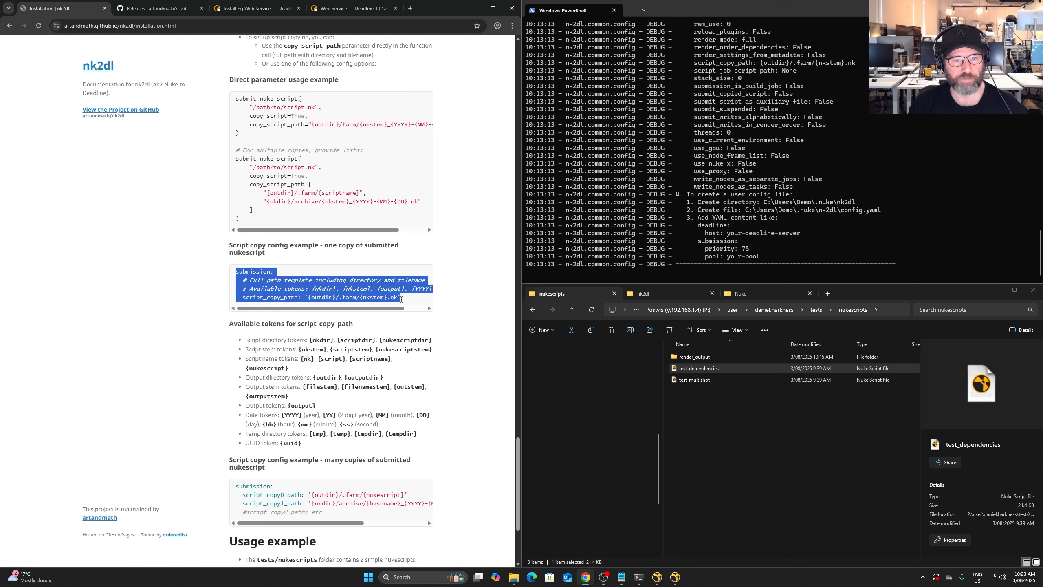
right_click(384, 299)
click(409, 309)
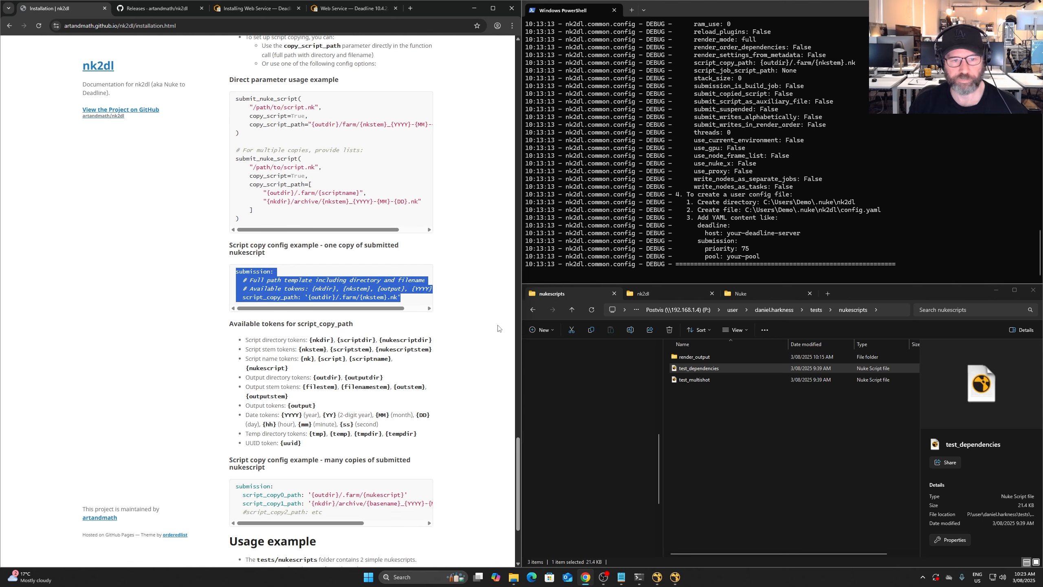
Switch to Notepad and paste the copied example below the GSVs line at the end of my_nk2dl_config.yaml
click(621, 577)
click(514, 344)
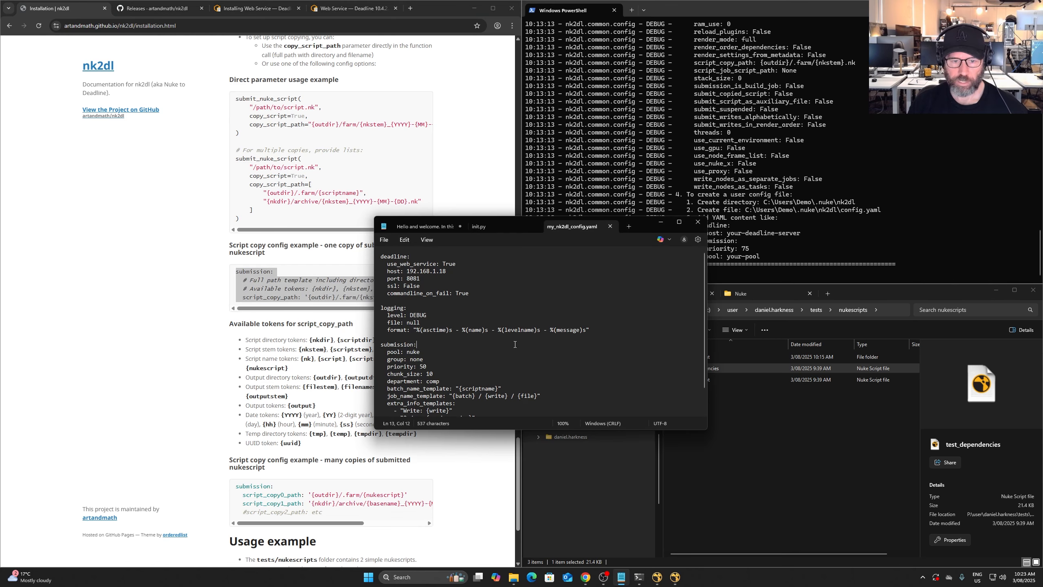
drag(703, 434, 716, 524)
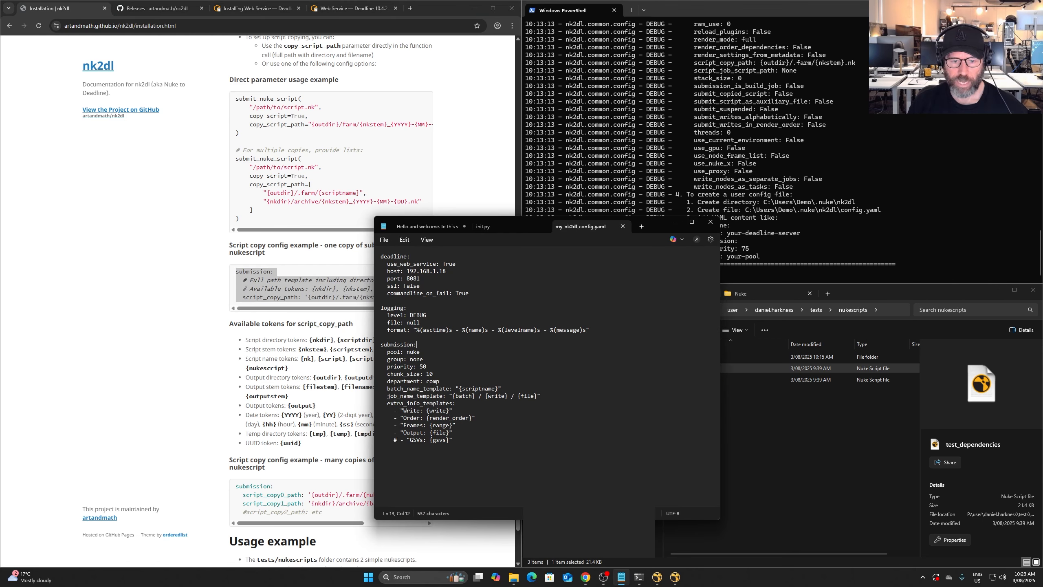
click(431, 456)
click(465, 443)
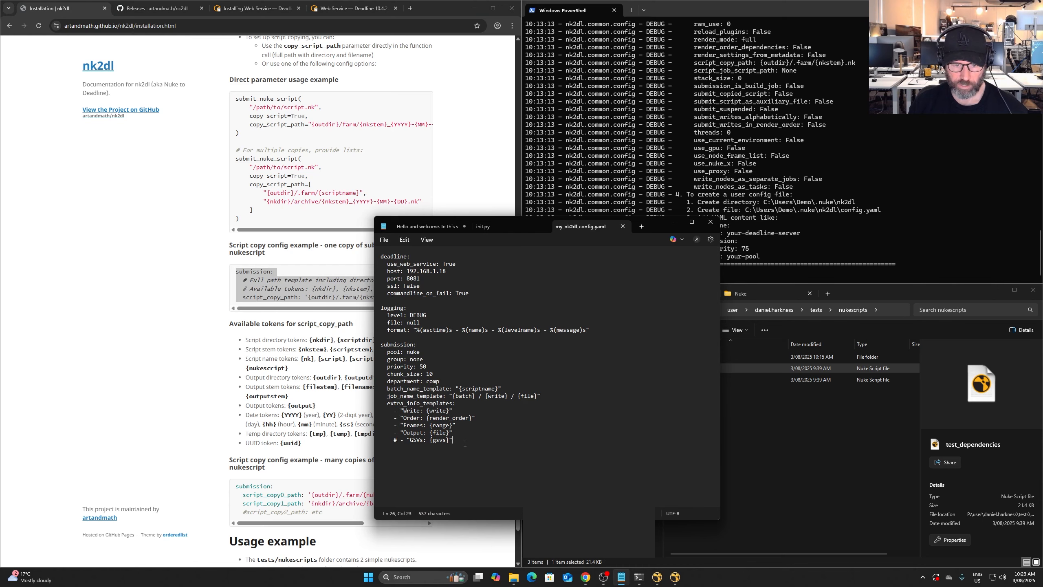
key(ctrl+v)
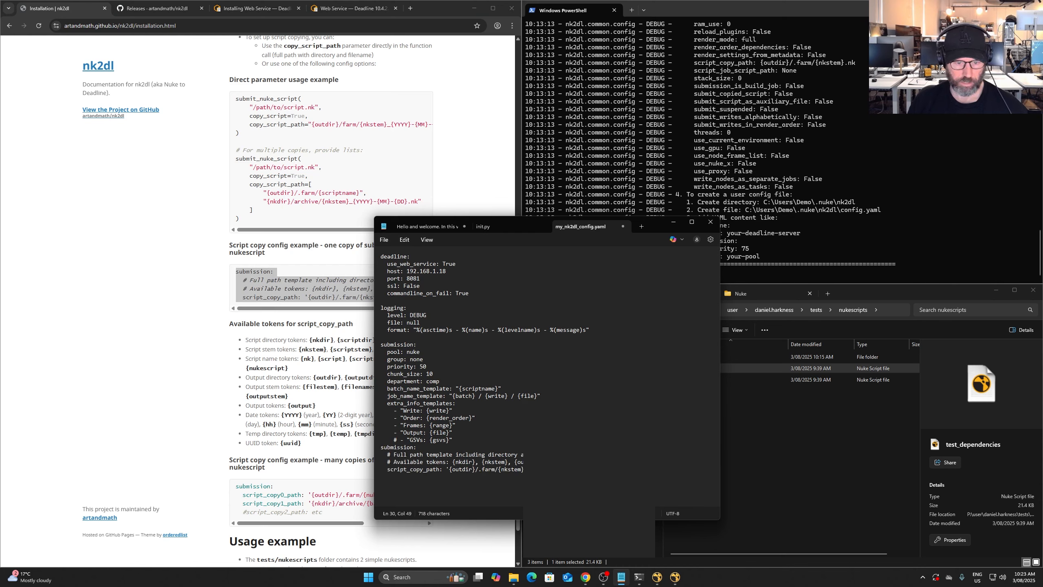
Delete the duplicate submission header and both comment lines from the pasted block, keeping only the script_copy_path line
drag(419, 447, 456, 454)
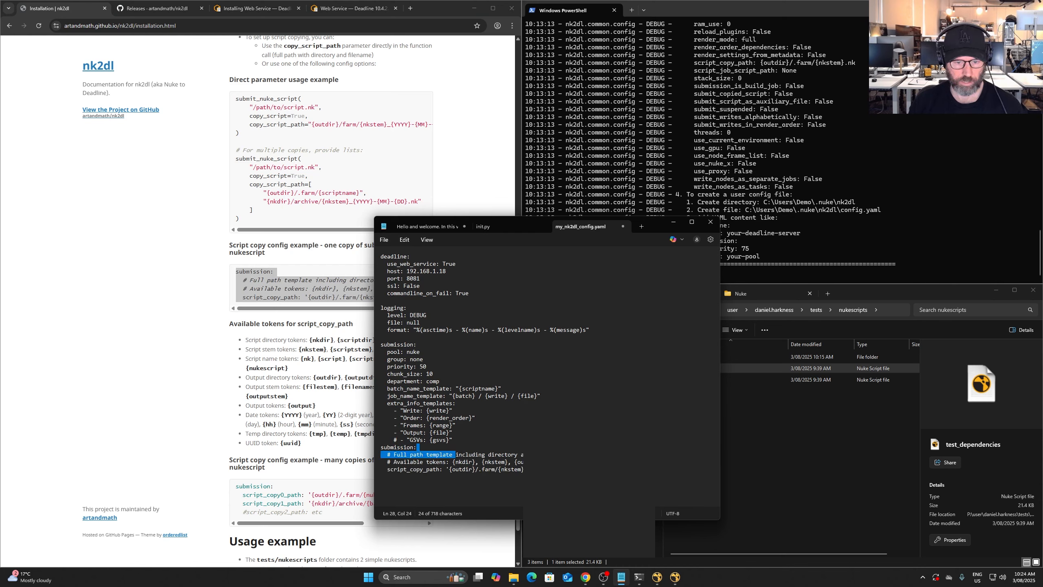
click(523, 471)
drag(523, 462, 362, 448)
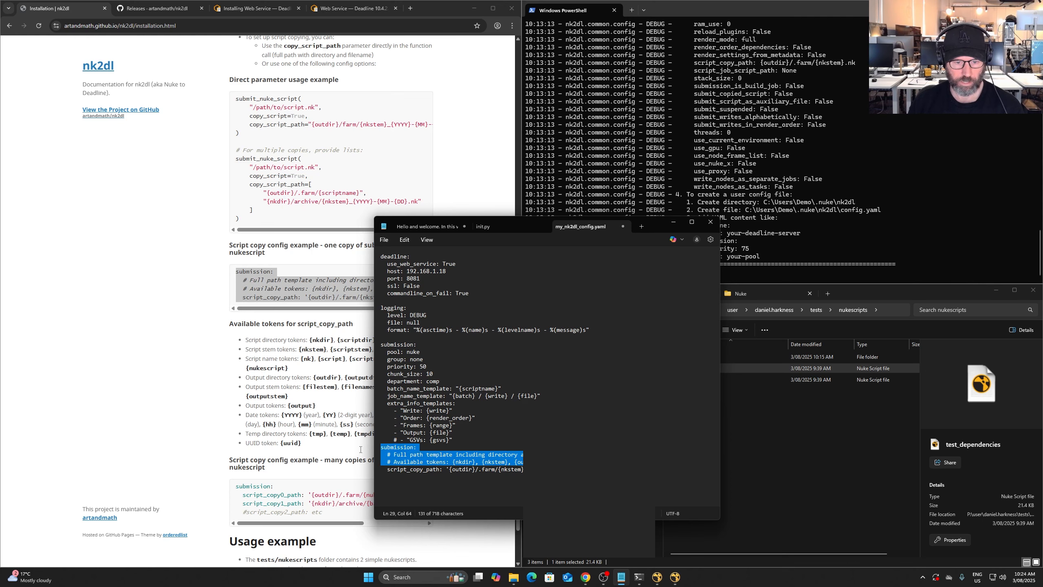
key(BackSpace)
key(BackSpace)
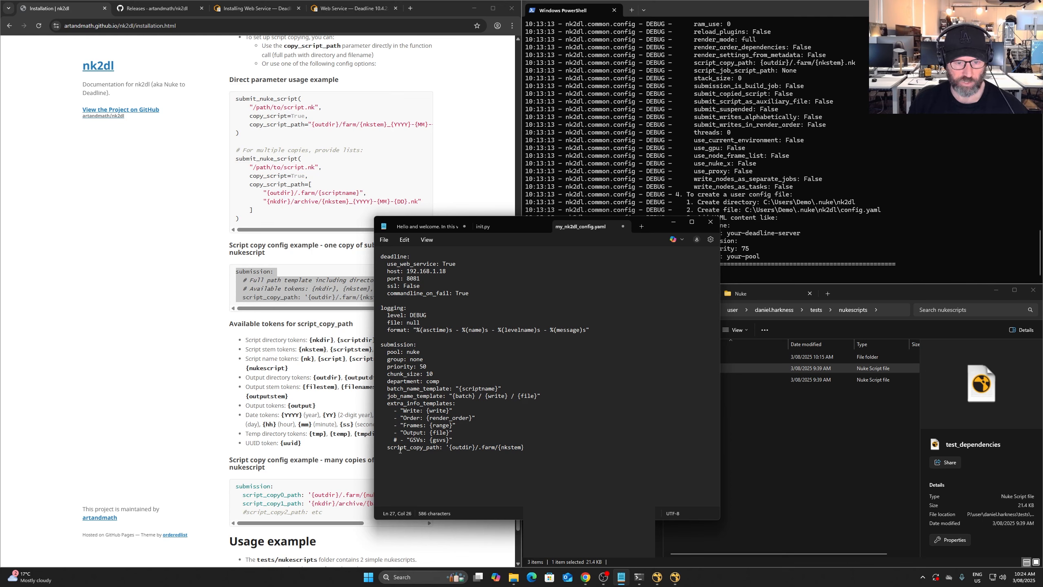
Replace the outdir token in the script_copy_path value with nkdir
double_click(463, 448)
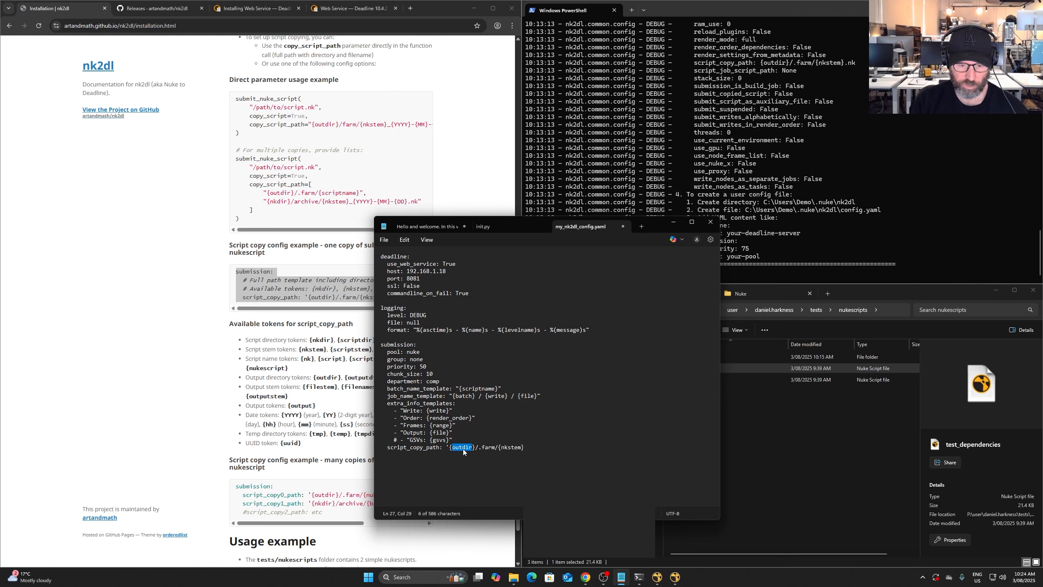
text(nkdir)
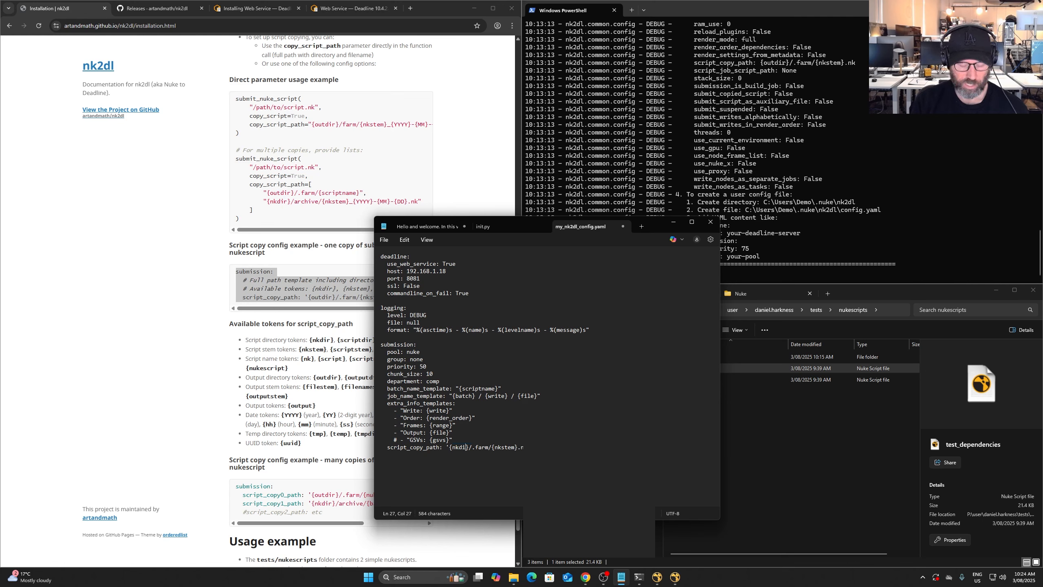
click(457, 451)
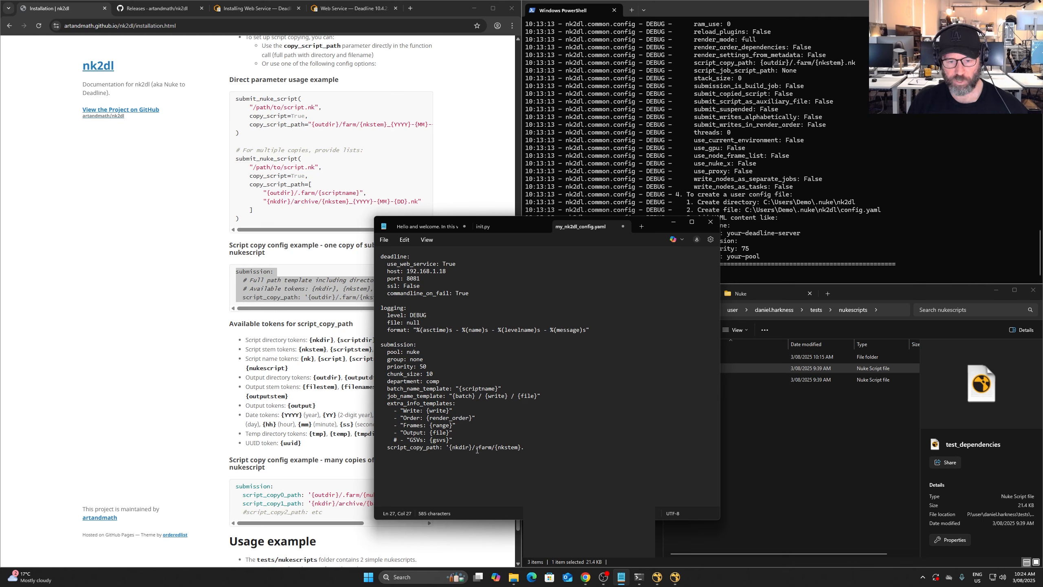
drag(476, 449, 494, 450)
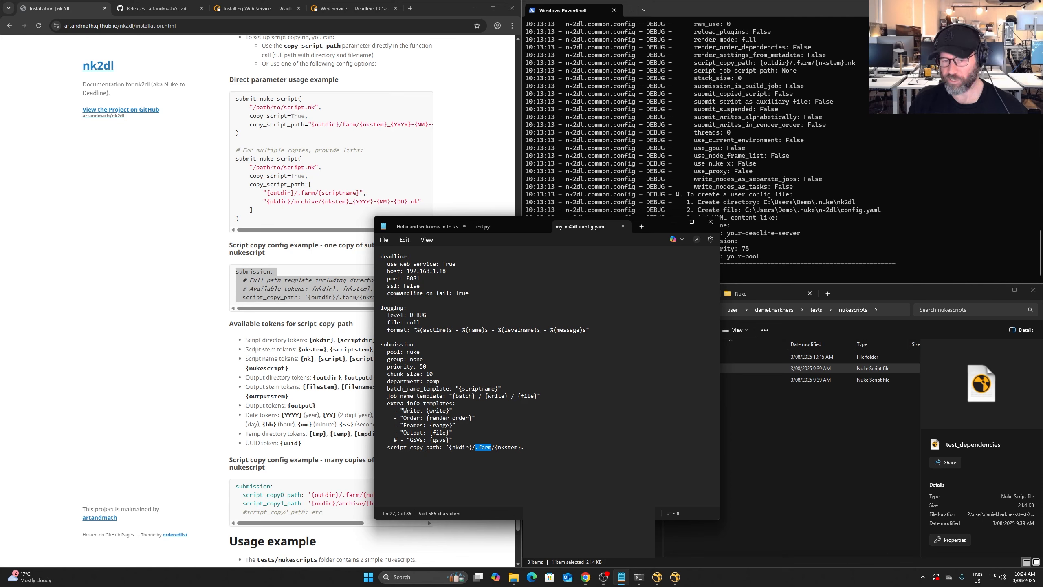
click(453, 440)
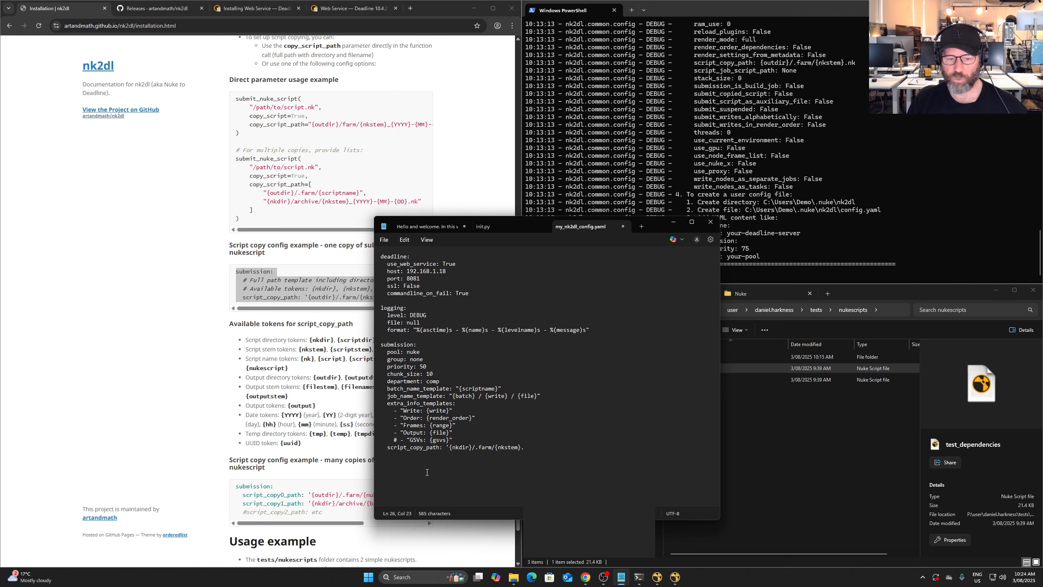
double_click(463, 449)
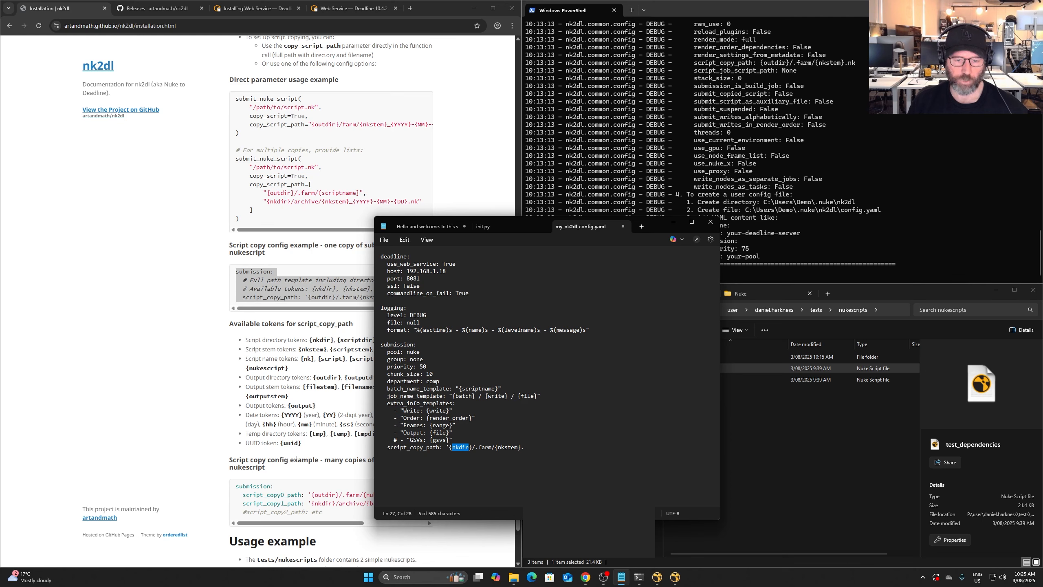
click(428, 455)
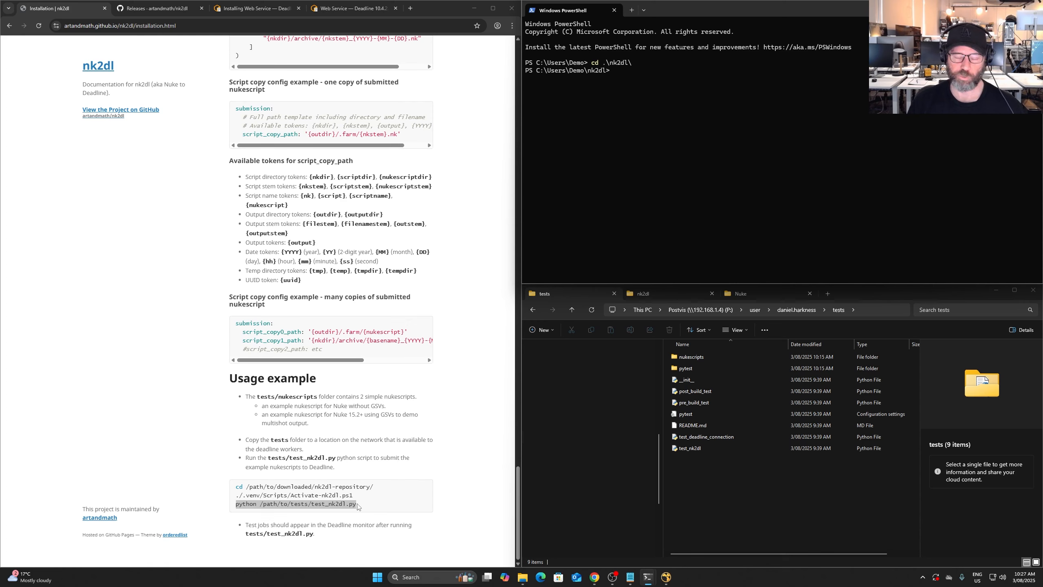
Activate the nk2dl environment in PowerShell by running .\.venv\Scripts\Activate-nk2dl.ps1
drag(633, 103, 636, 125)
click(636, 86)
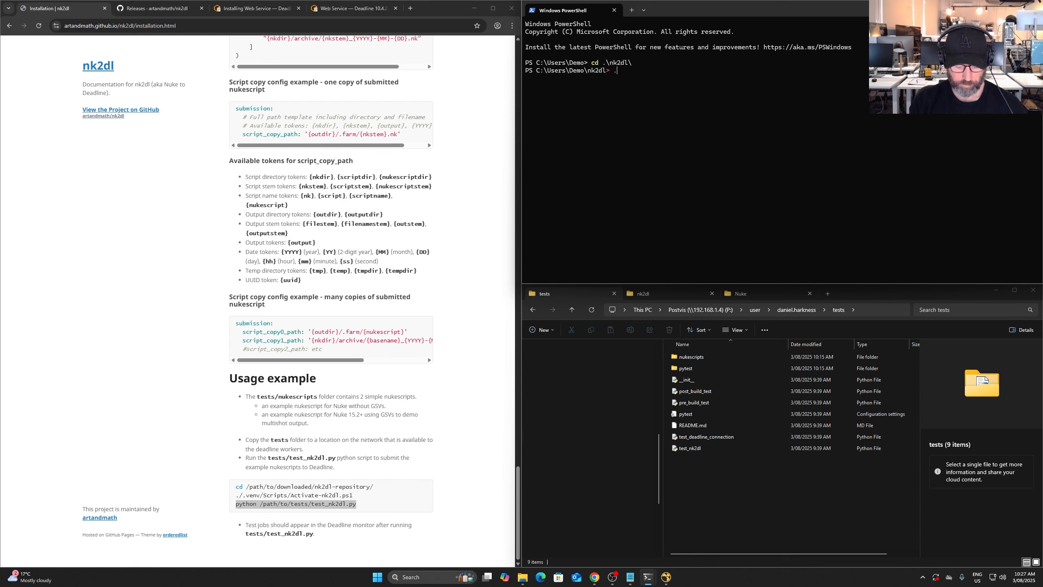
text(.\.venv\)
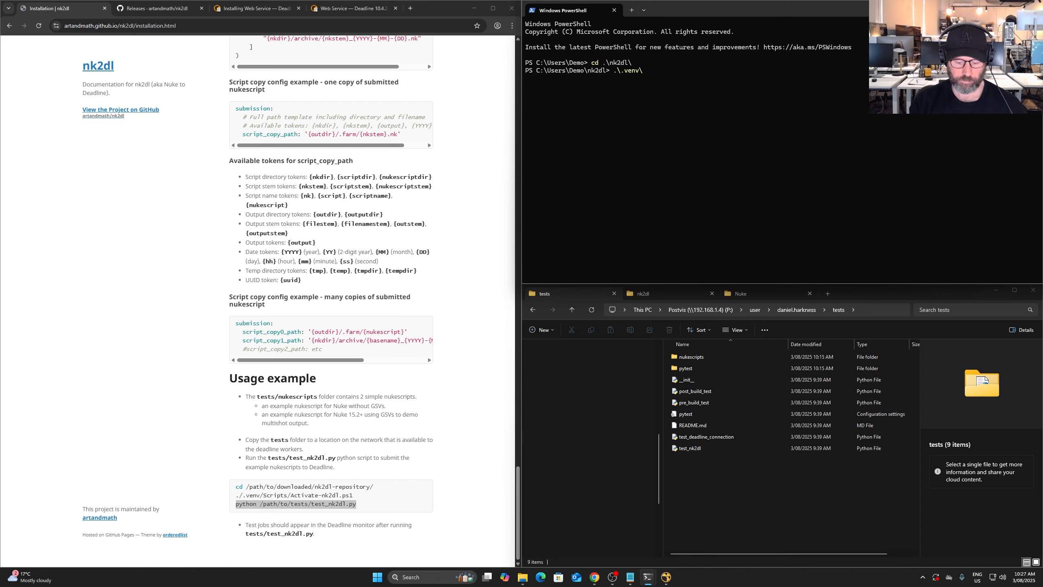
text(Scripts\)
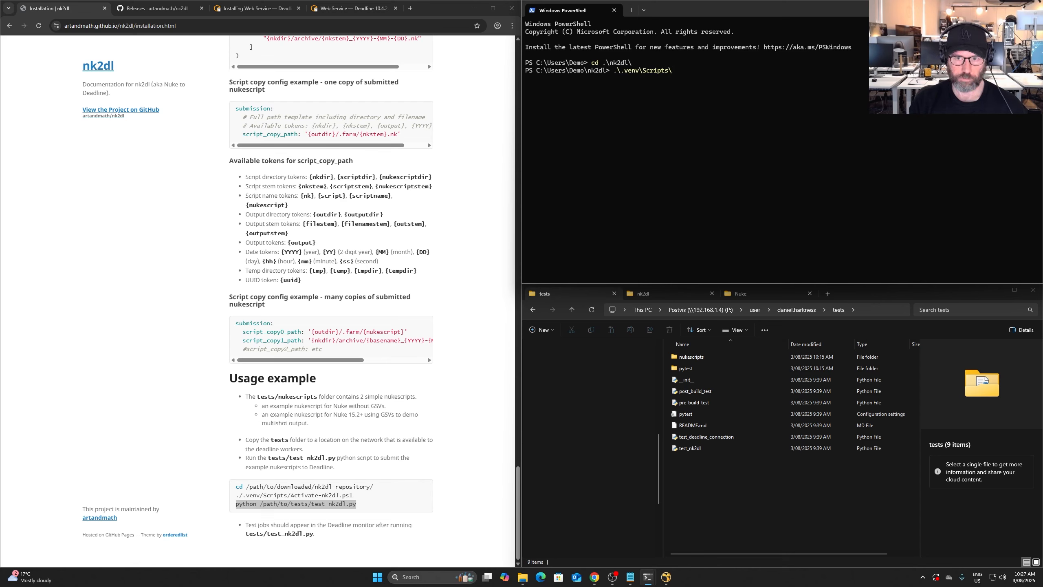
text(activate)
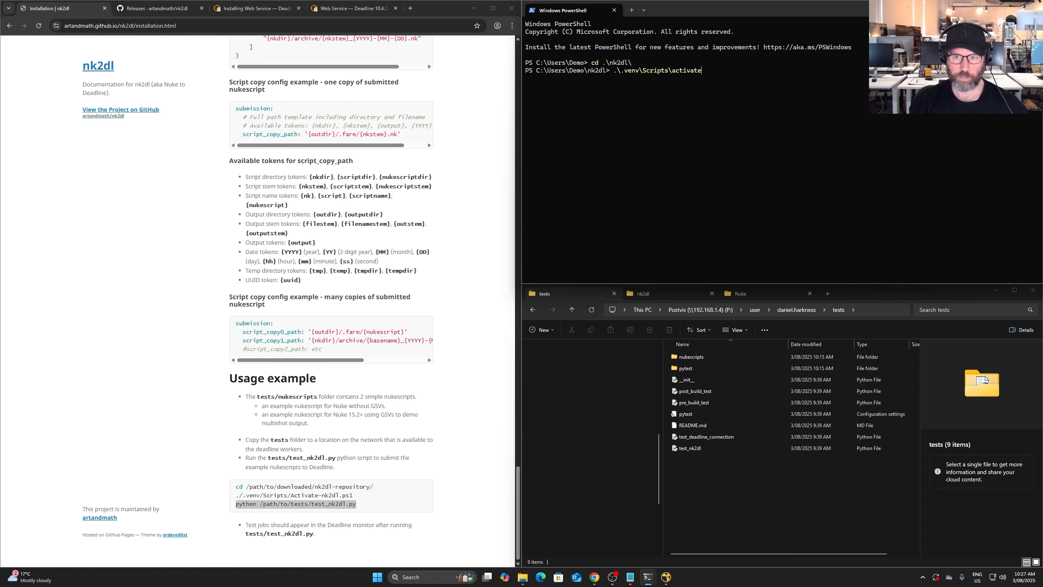
text(.bat)
key(Tab)
key(Return)
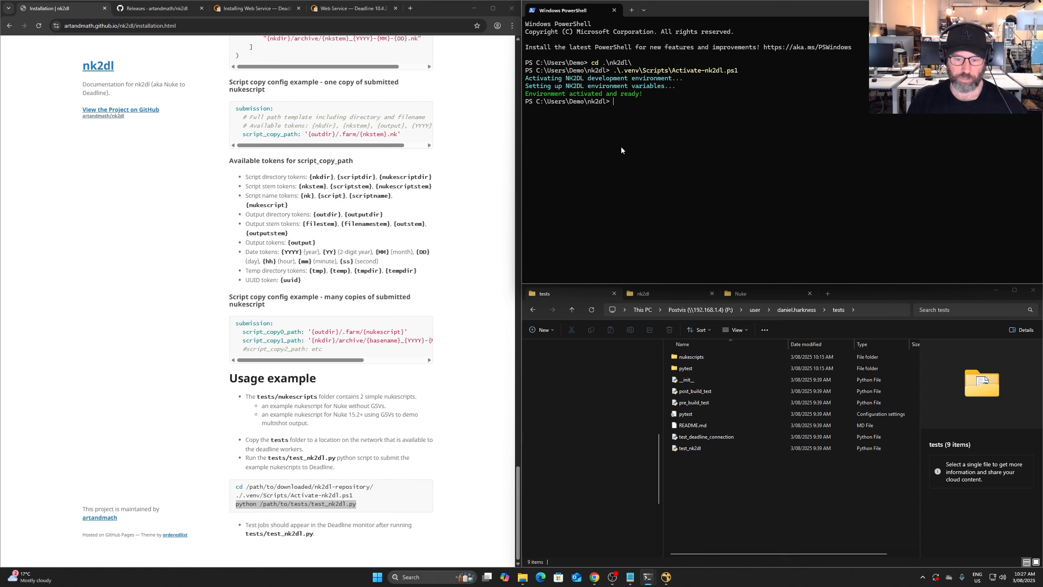
Run test_nk2dl.py from the network tests folder with python, using the script's copied full path
text(python)
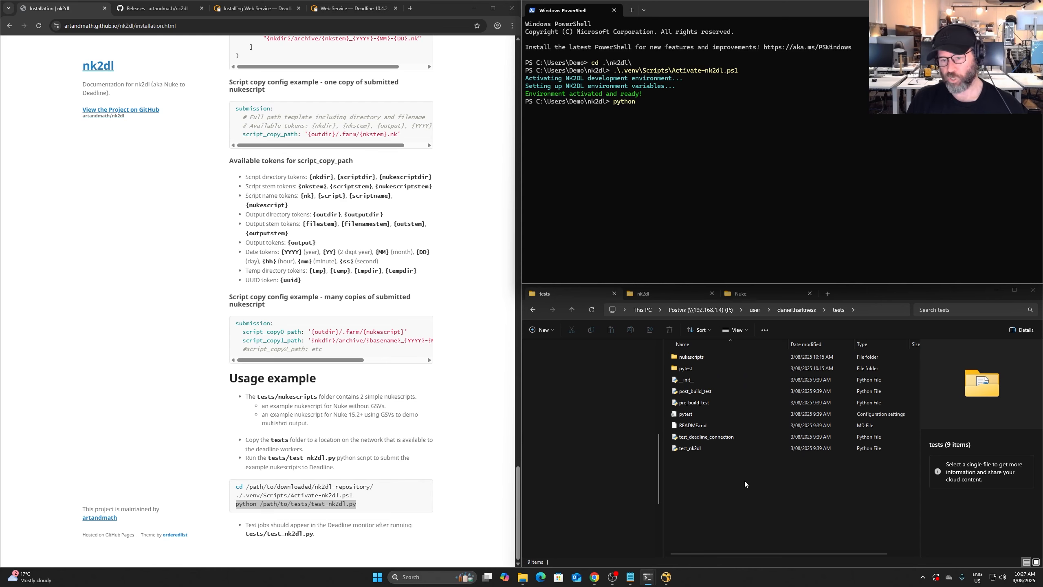
click(695, 463)
right_click(694, 448)
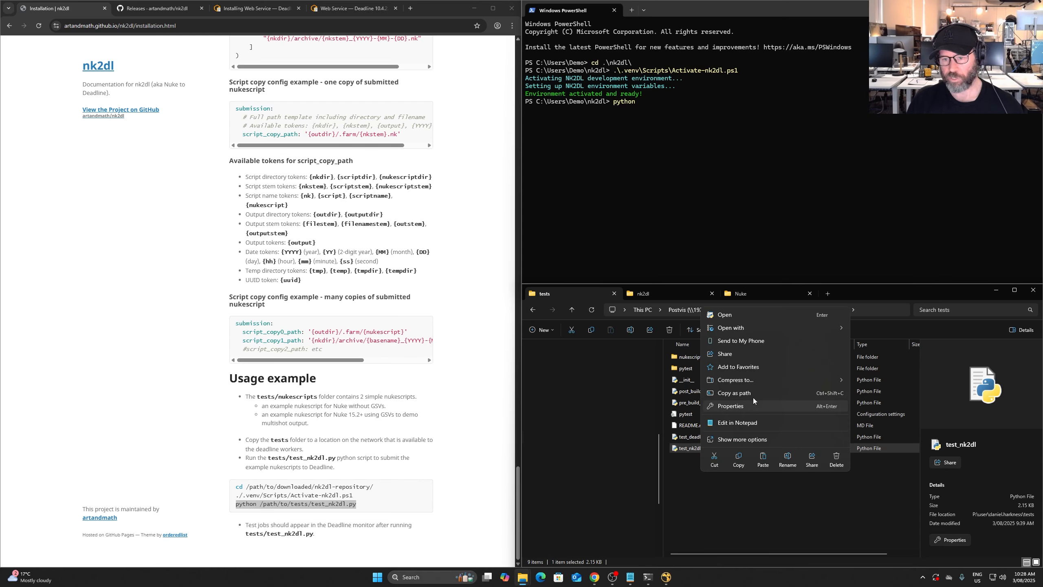
click(751, 393)
right_click(742, 207)
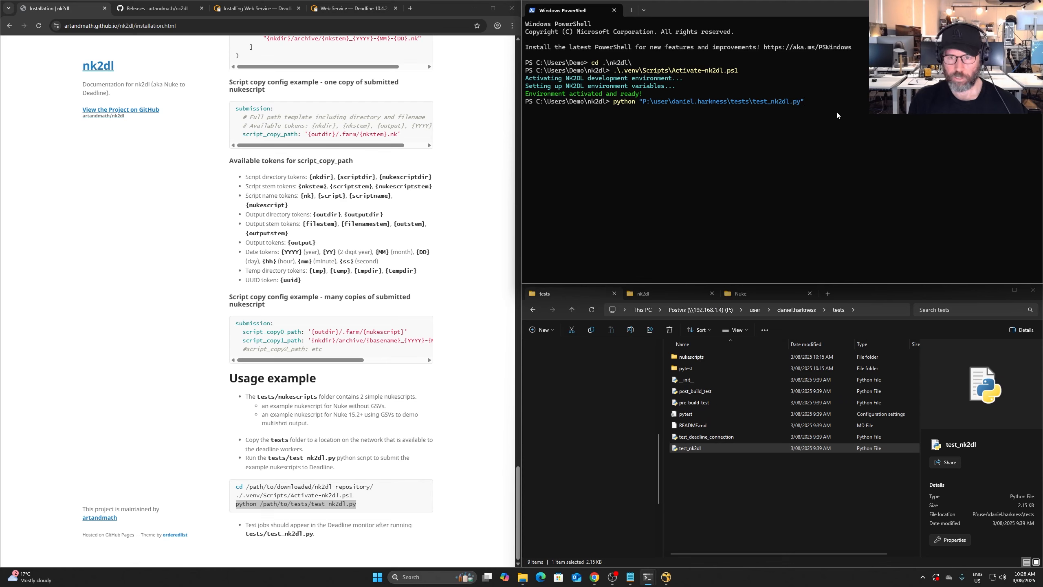
key(Return)
Launch Deadline Monitor 10 and expand the test_multishot.nk batch in the job list
click(424, 578)
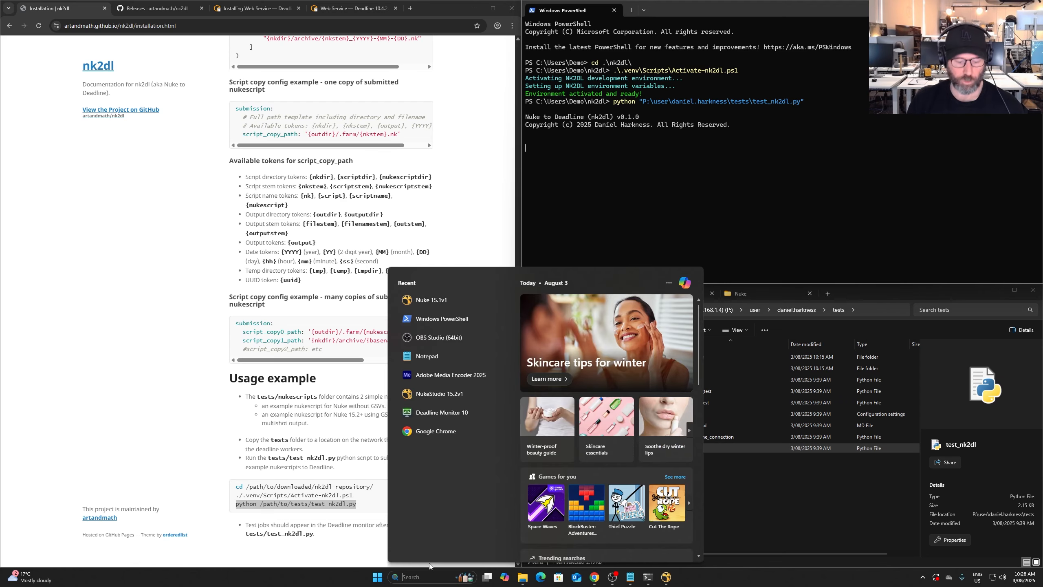
text(deadline Monitor 10)
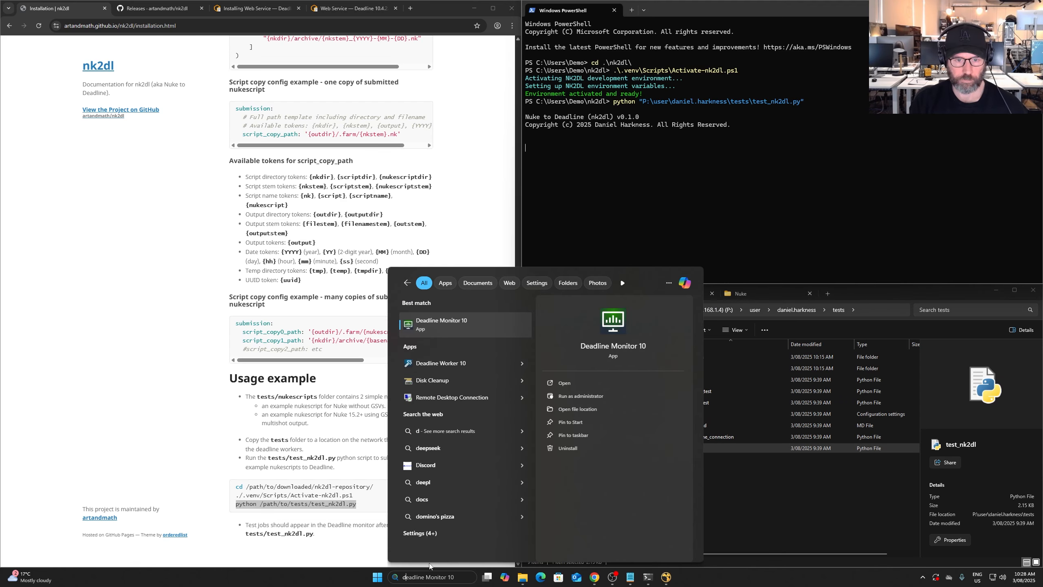
key(Return)
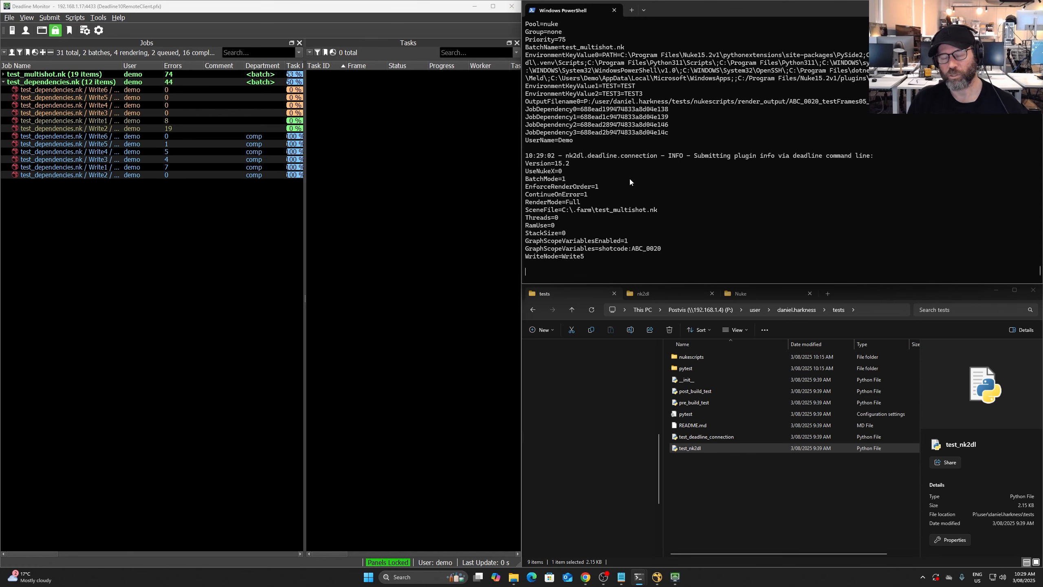
click(3, 74)
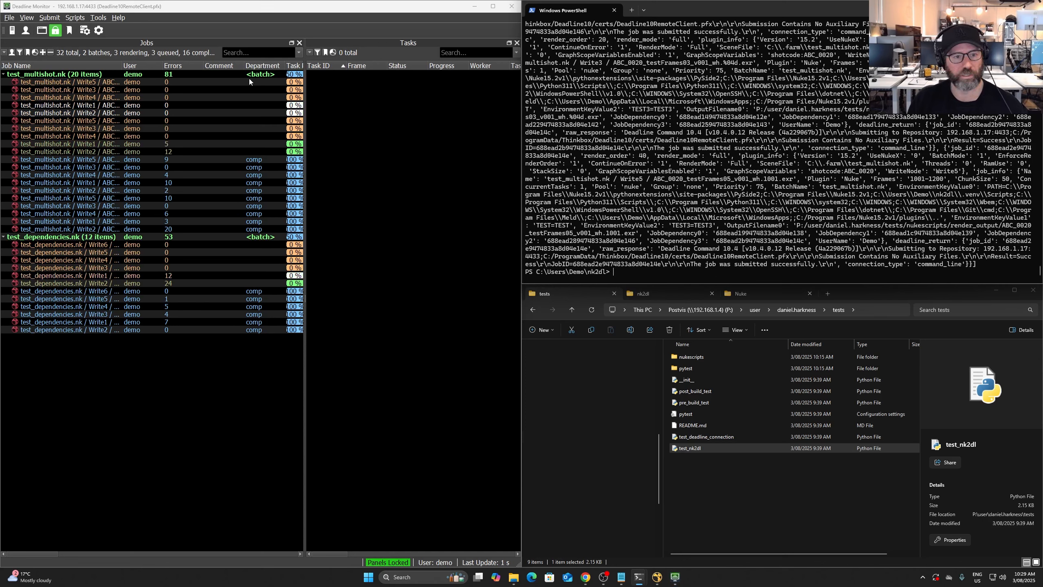
Inspect the task lists of the unfinished Write jobs in the test_dependencies.nk batch
click(149, 279)
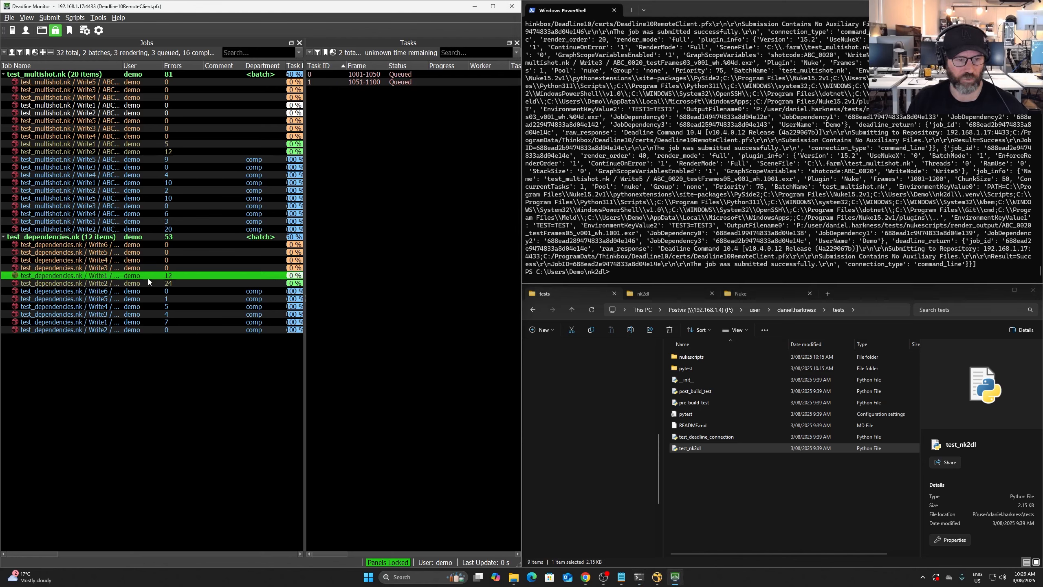
click(157, 284)
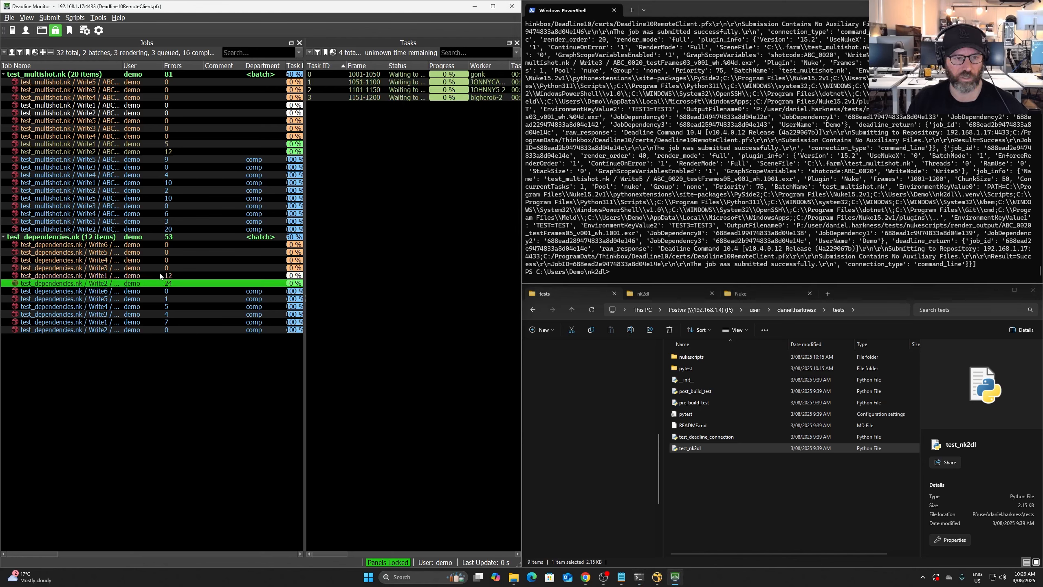
click(163, 267)
click(166, 246)
click(170, 269)
click(170, 275)
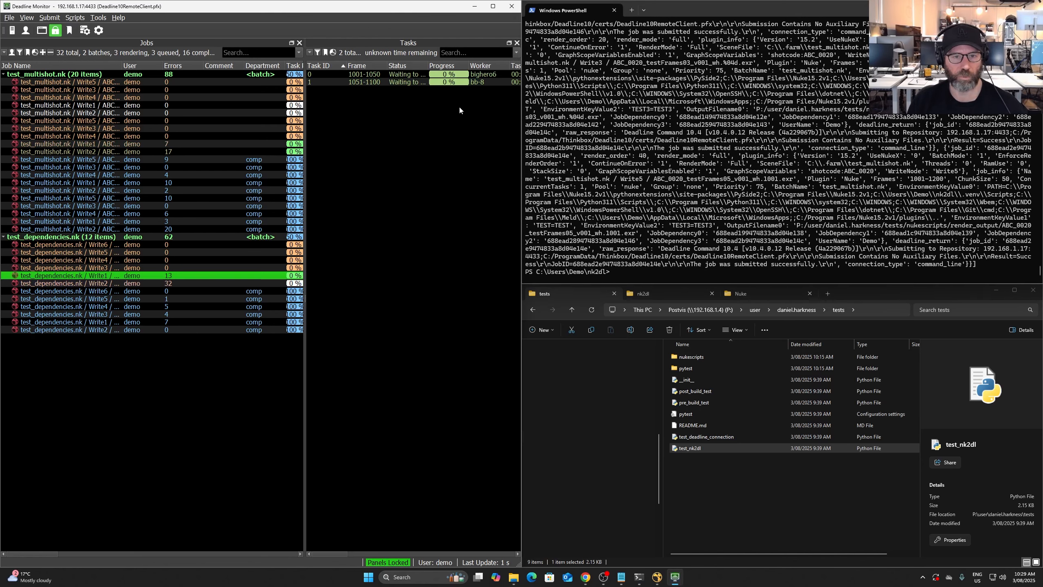
Permanently delete all jobs in the test_multishot.nk and test_dependencies.nk batches
click(148, 74)
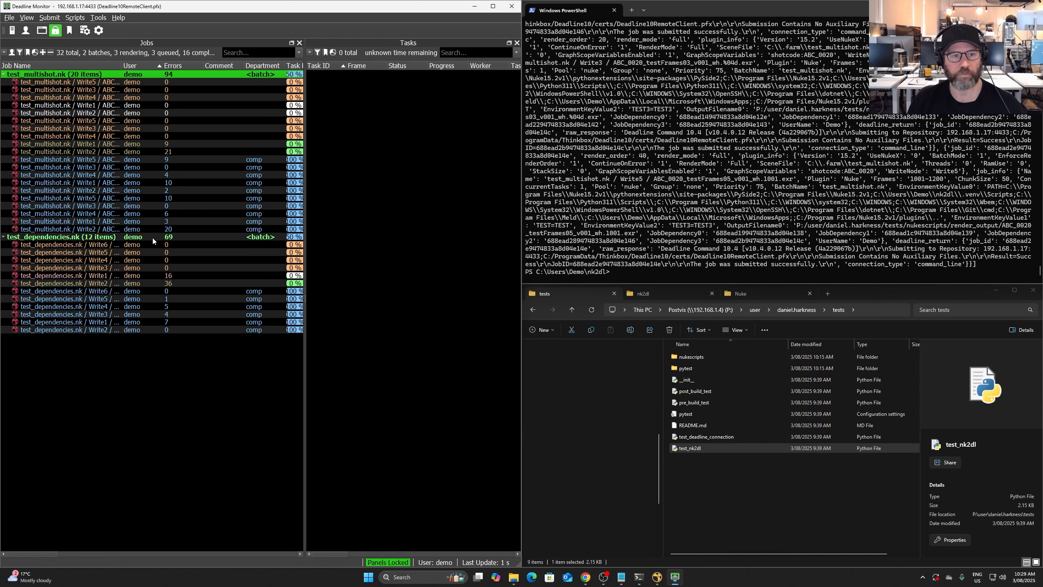
shift+click(150, 245)
key(Delete)
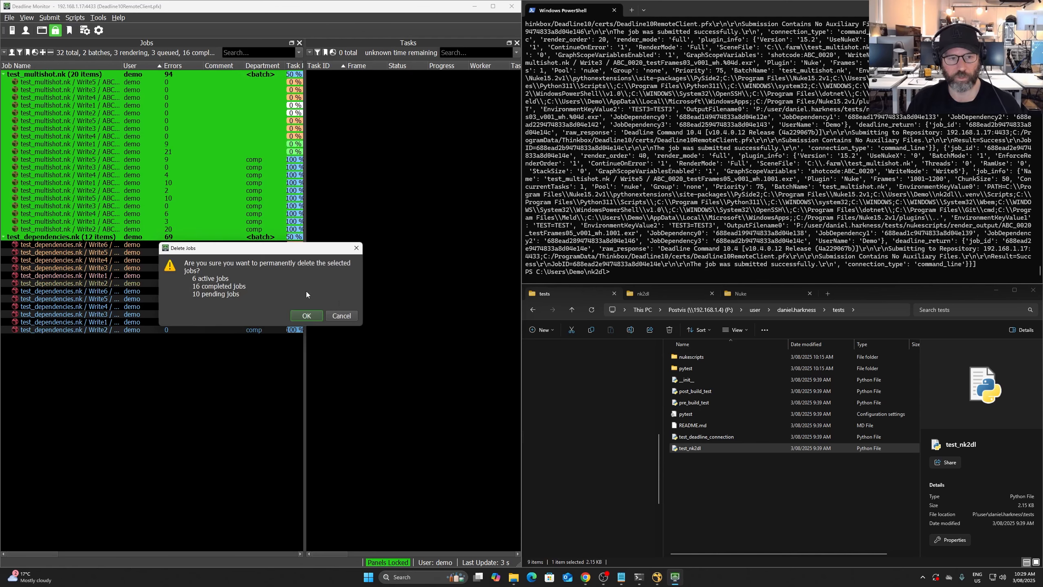
click(307, 316)
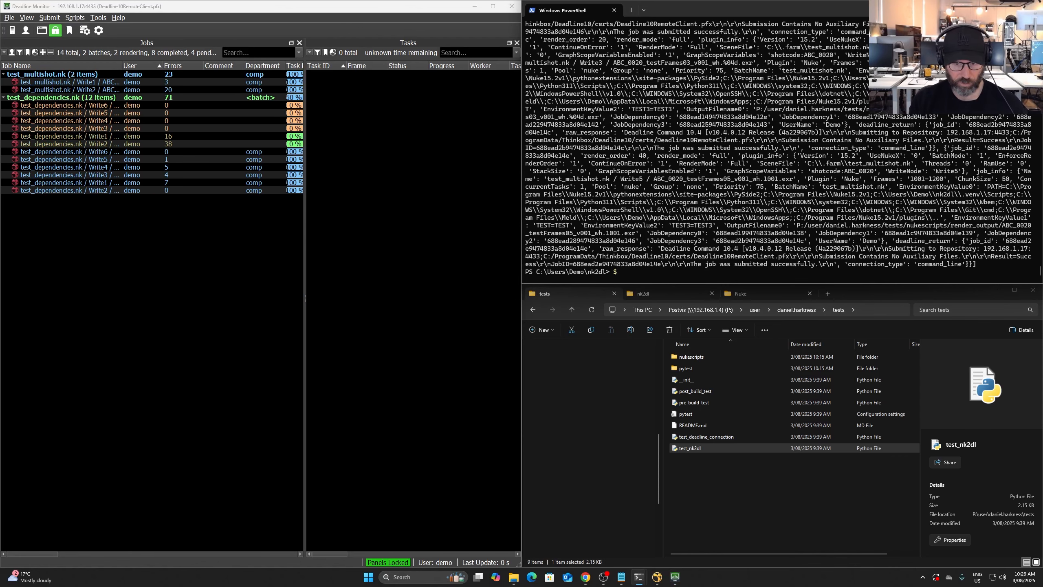
Set the NK2DL_CONFIG environment variable in PowerShell to the quoted full path of my_nk2dl_config.yaml, copied from the my_pipeline folder
text($env:)
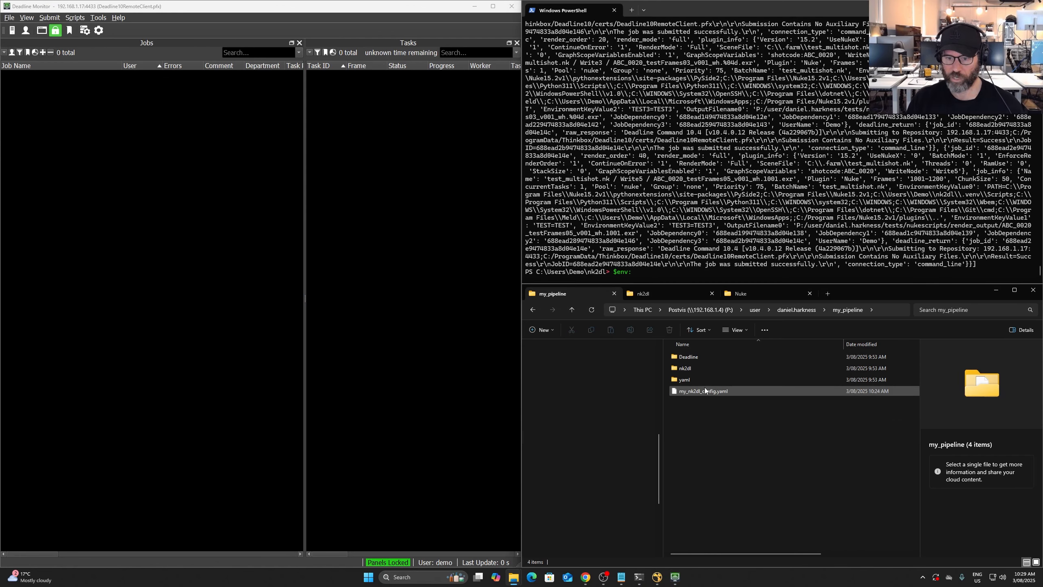
right_click(704, 390)
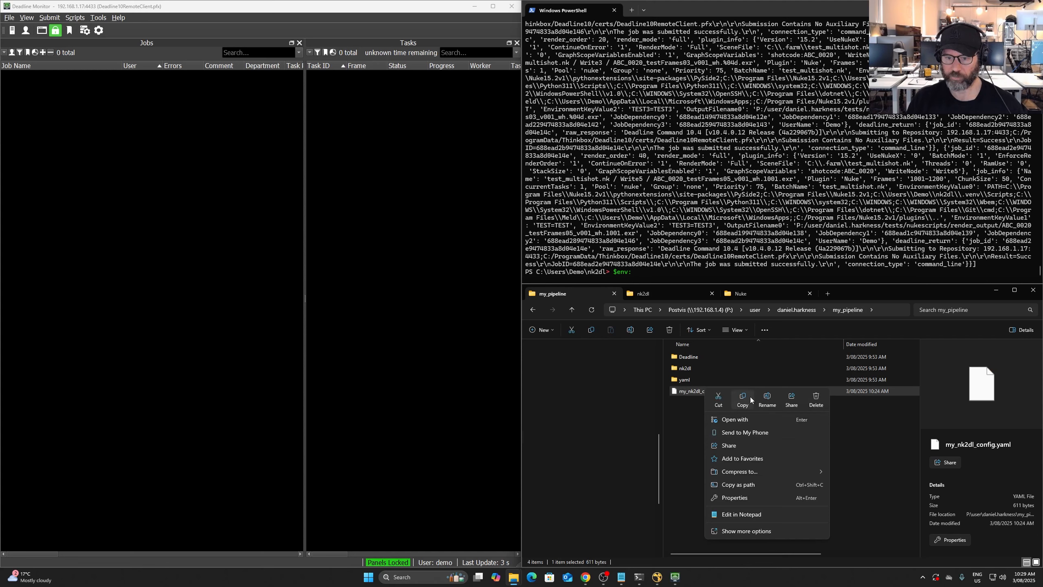
click(742, 398)
key(alt+Tab)
text(NK)
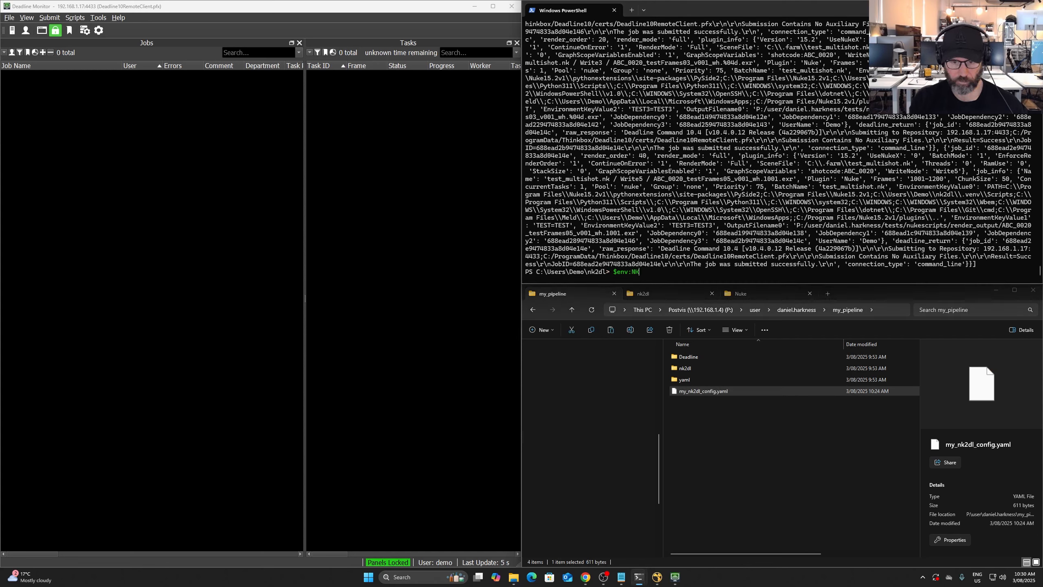
text(2DL_)
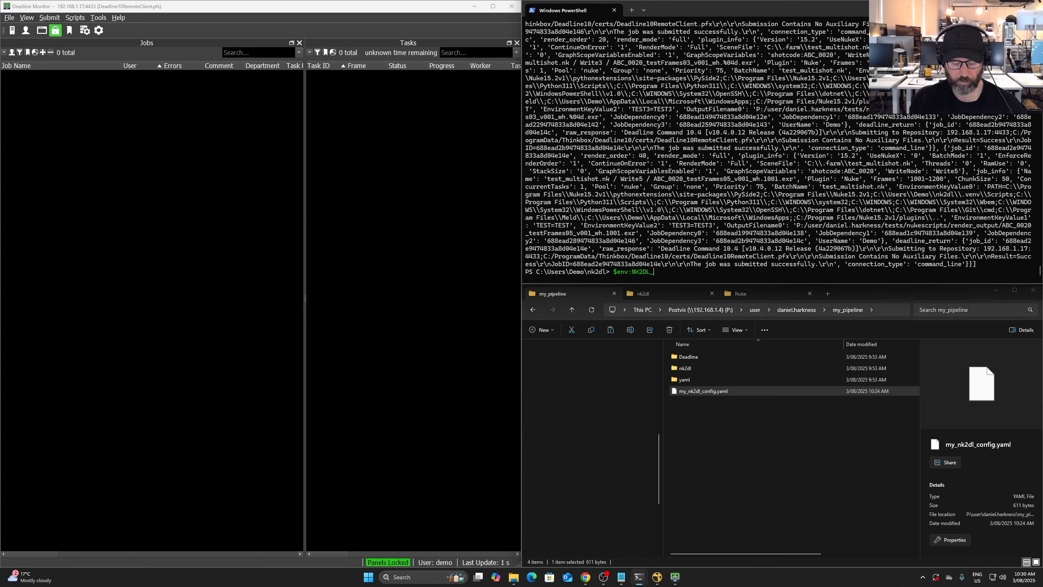
text(CONFIG=)
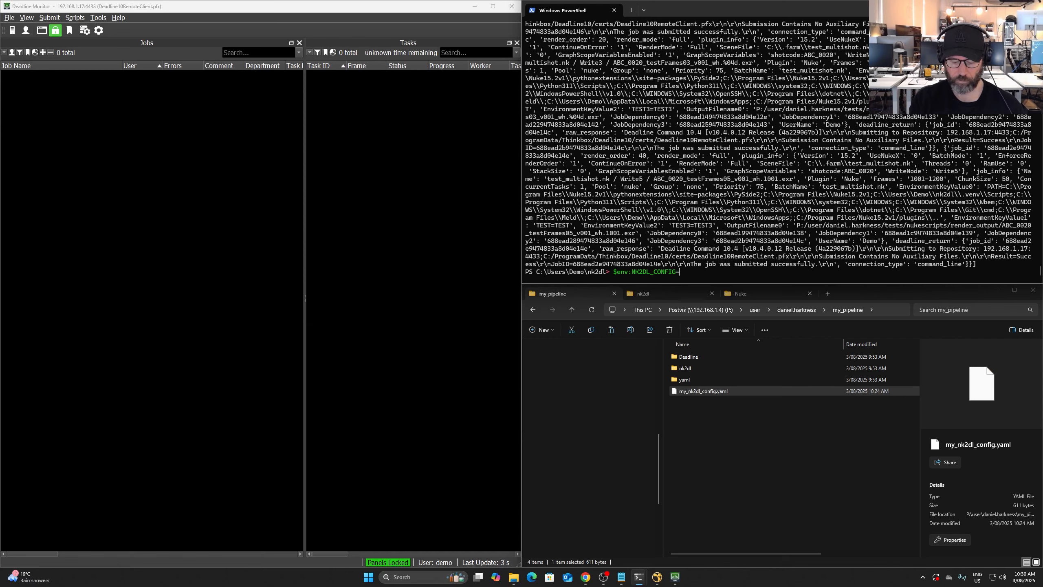
key(ctrl+v)
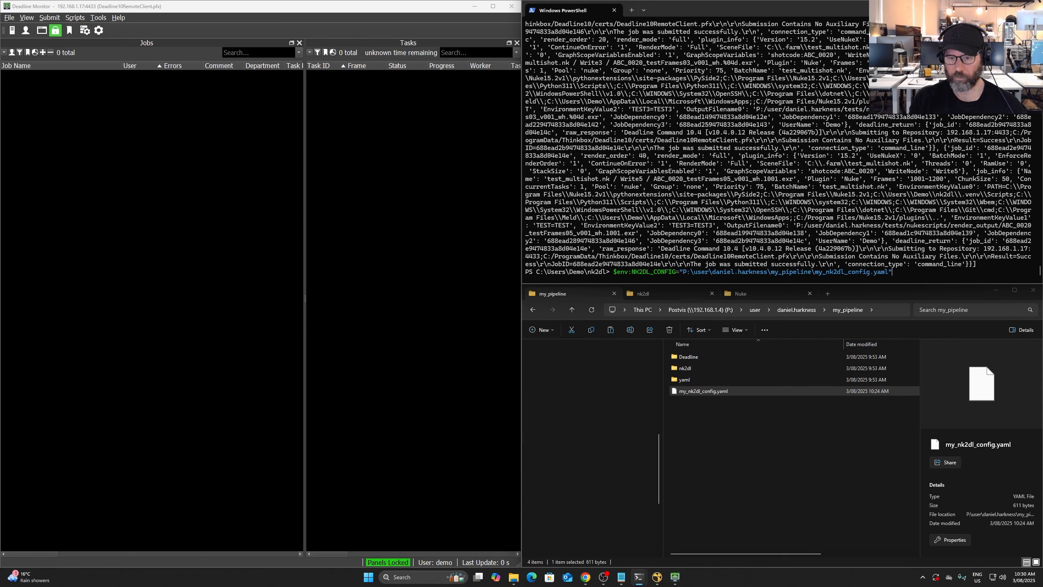
key(Return)
Rerun test_nk2dl.py with python, and expand the test_multishot.nk and test_dependencies.nk batches in Deadline Monitor
key(Up)
key(Up)
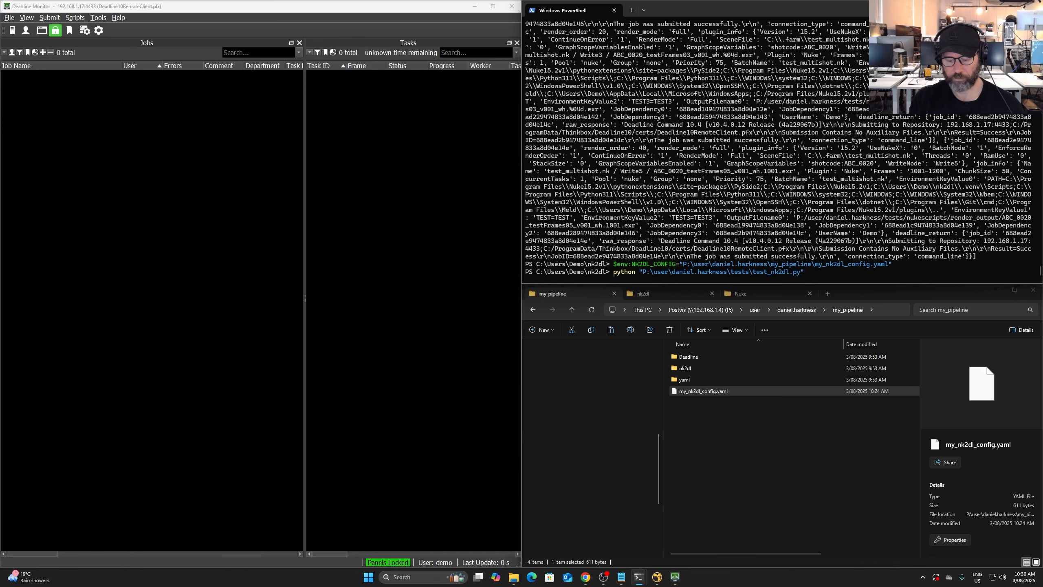
key(Return)
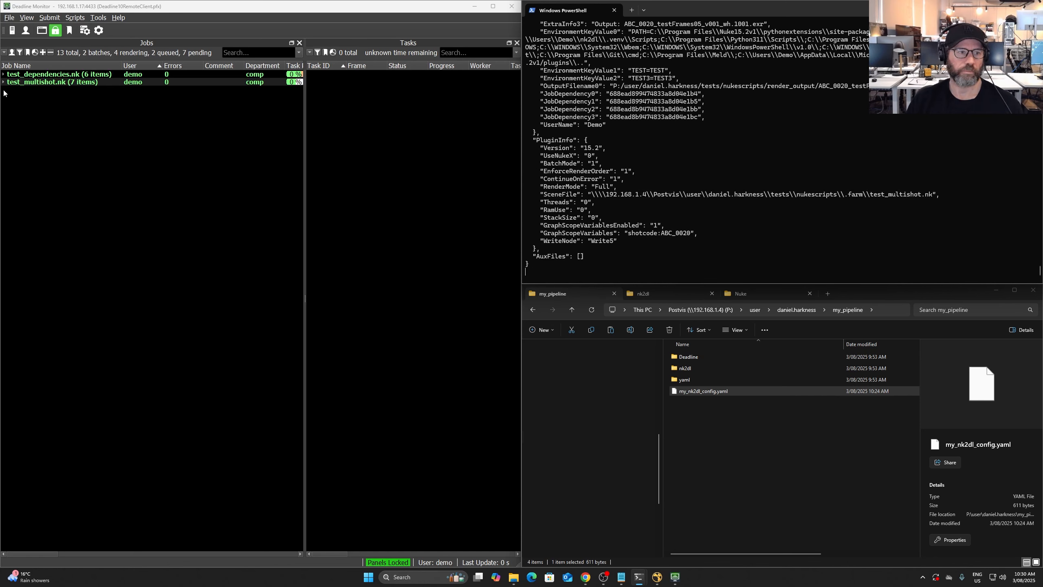
click(3, 83)
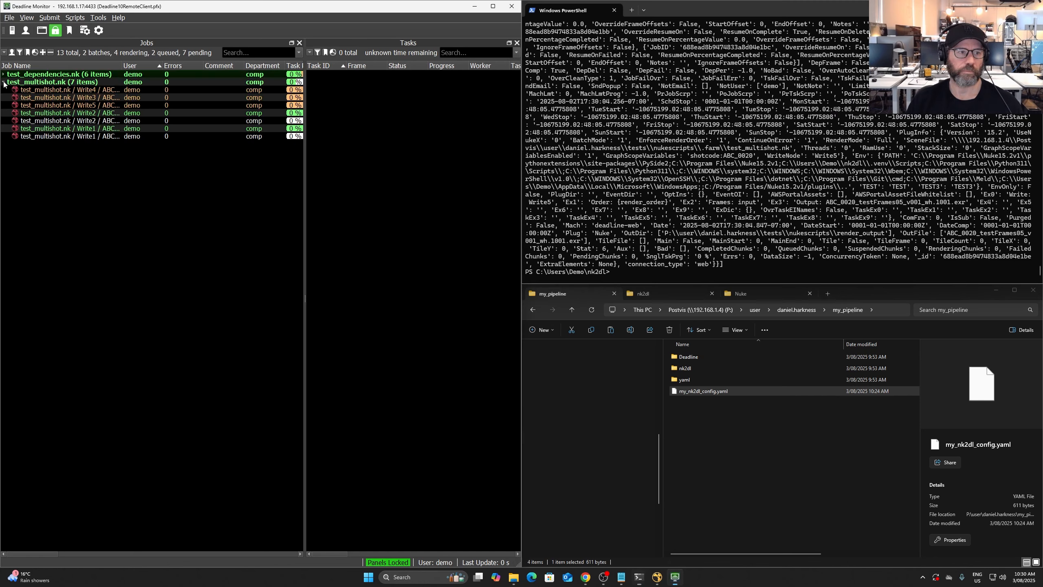
click(4, 75)
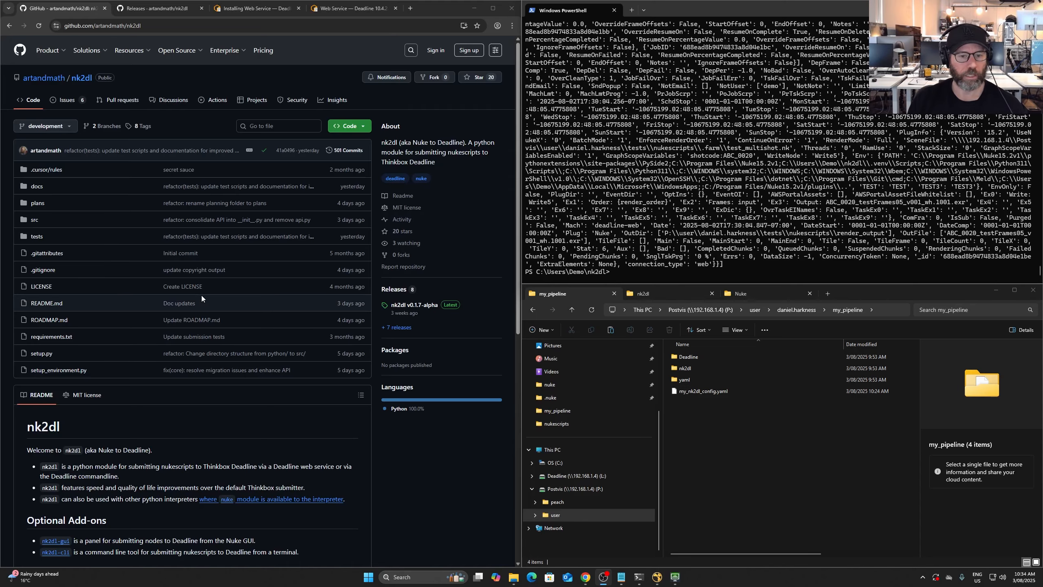
Open the nk2dl-gui repository from the Optional Add-ons in the nk2dl README on GitHub and review its README
click(59, 491)
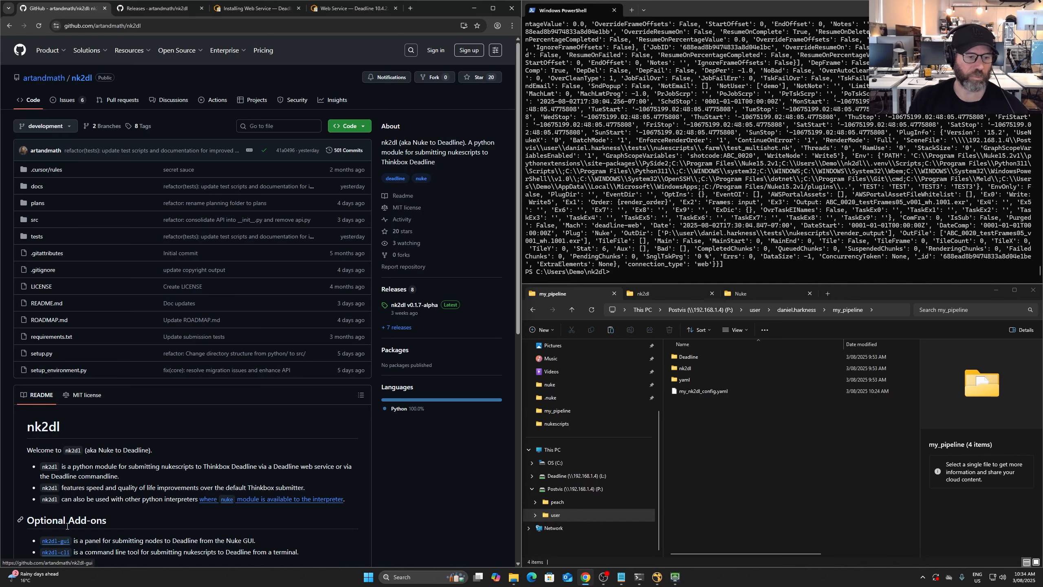
scroll(49, 542, down, 5)
click(65, 298)
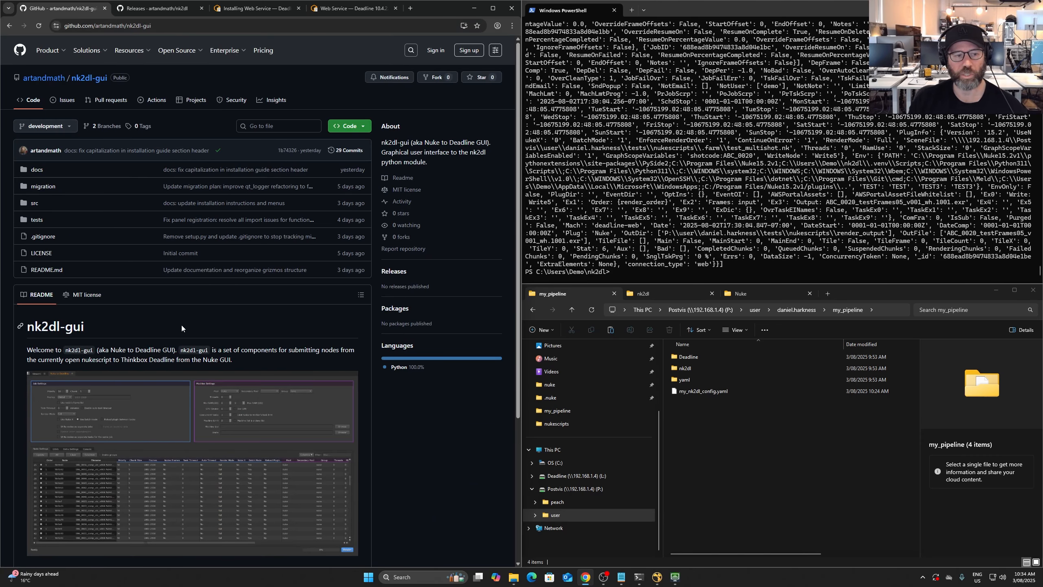
scroll(181, 327, down, 1)
scroll(281, 418, down, 2)
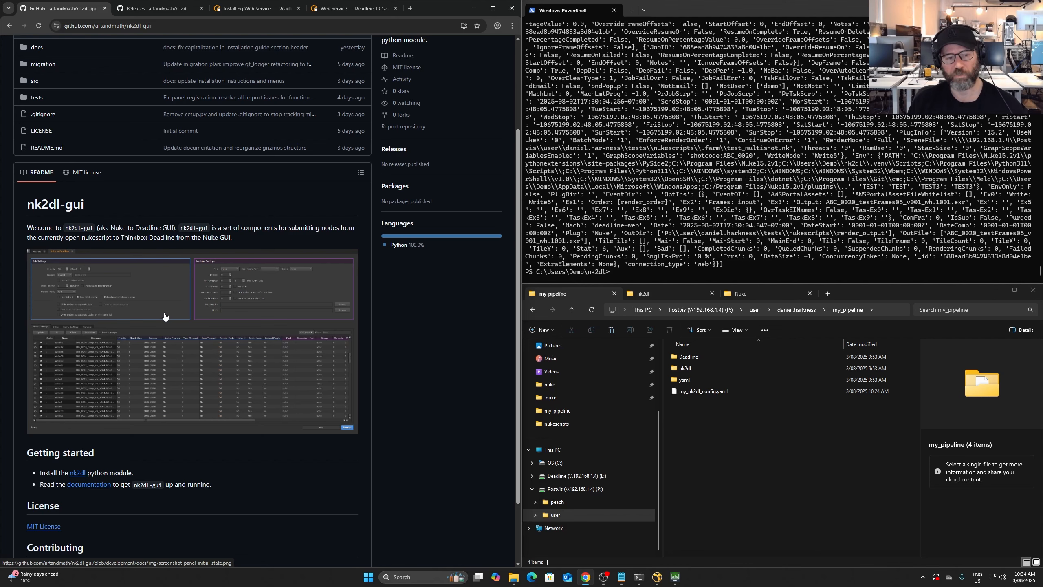
scroll(167, 315, down, 1)
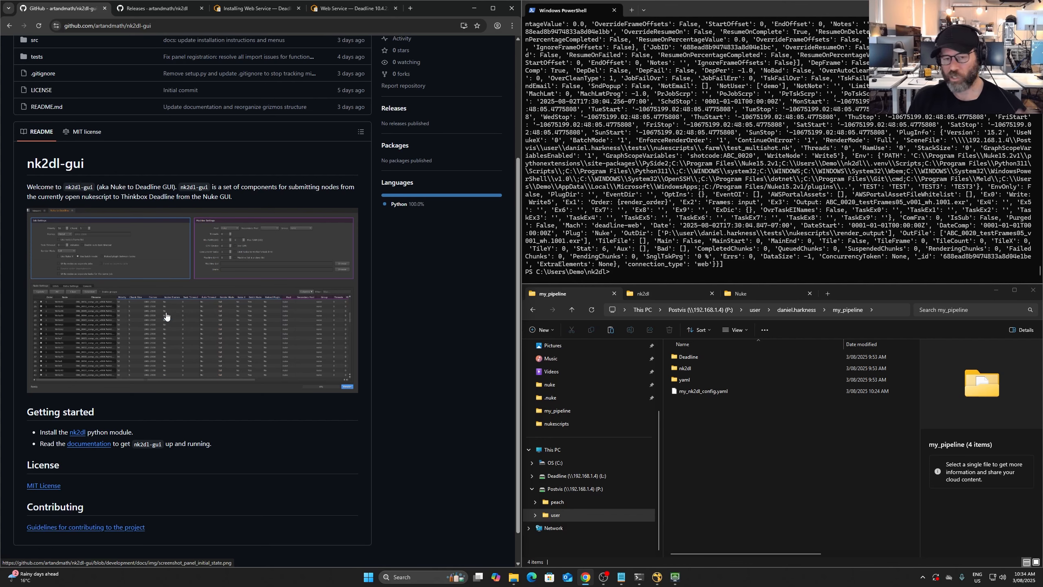